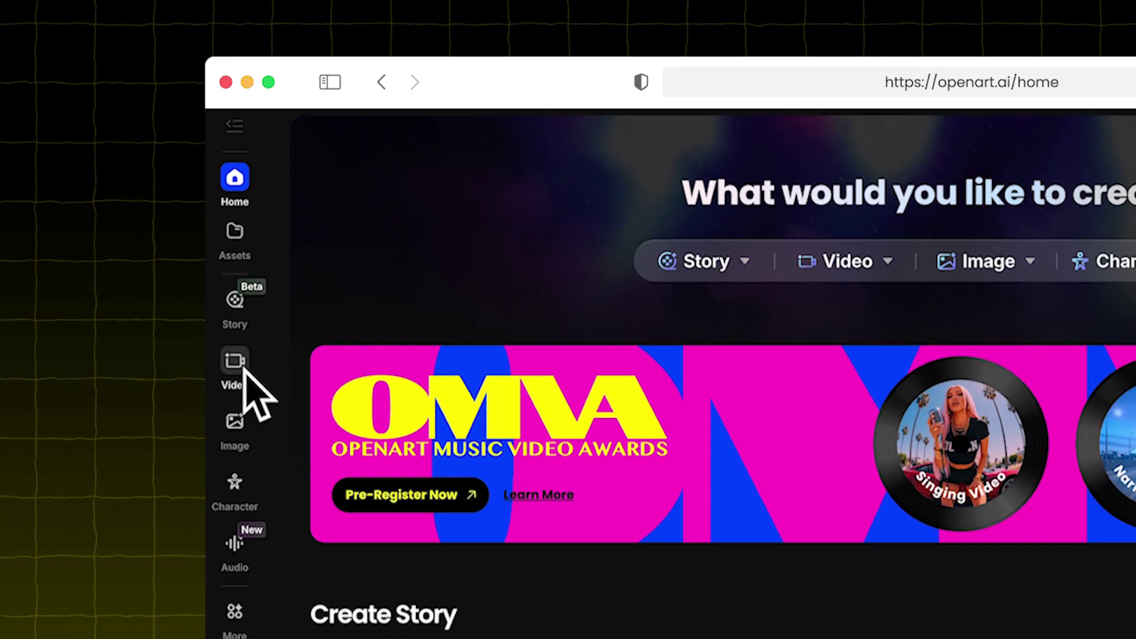
# Step: Choose Sora 2 for Image to Video and upload the SpongeBob crystal image cropped to 16:9
pyautogui.click(242, 366)
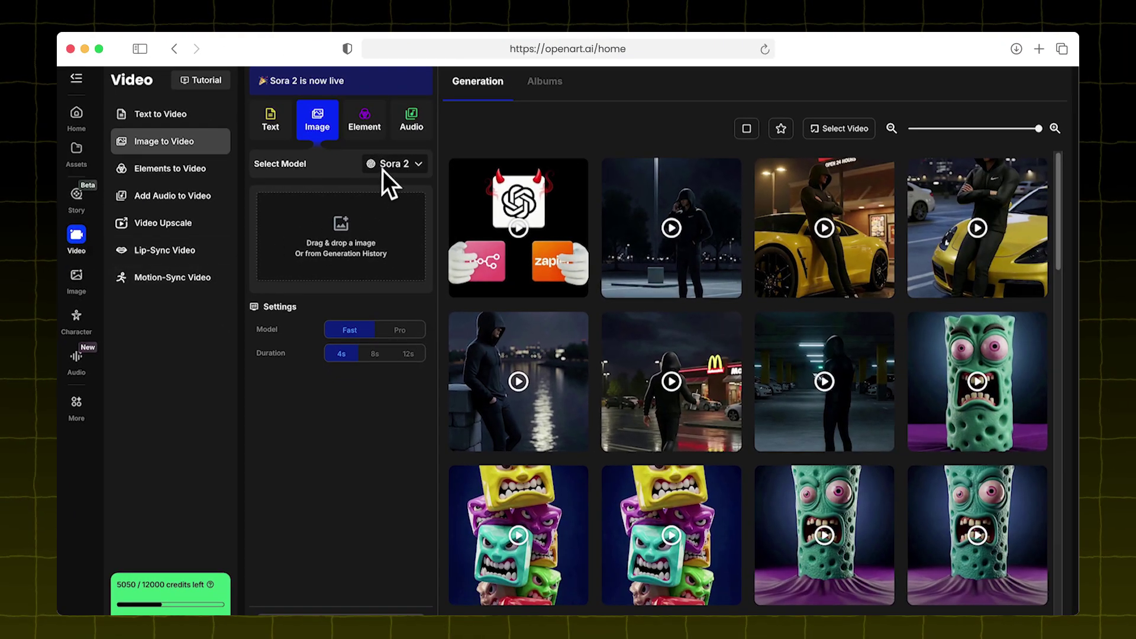
pyautogui.click(383, 170)
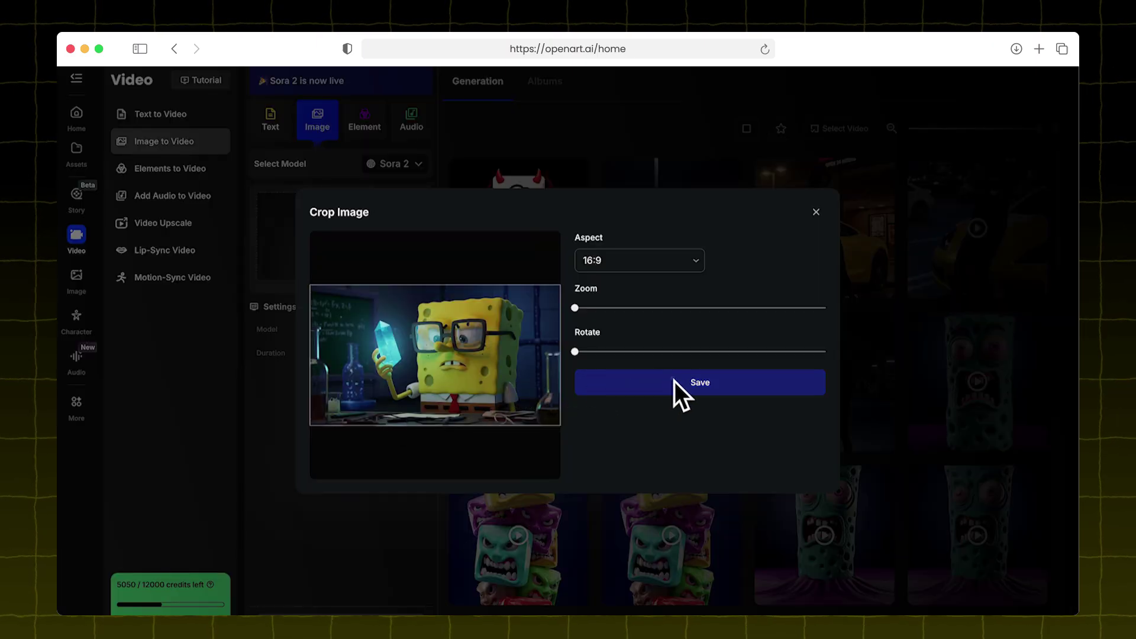
pyautogui.click(674, 381)
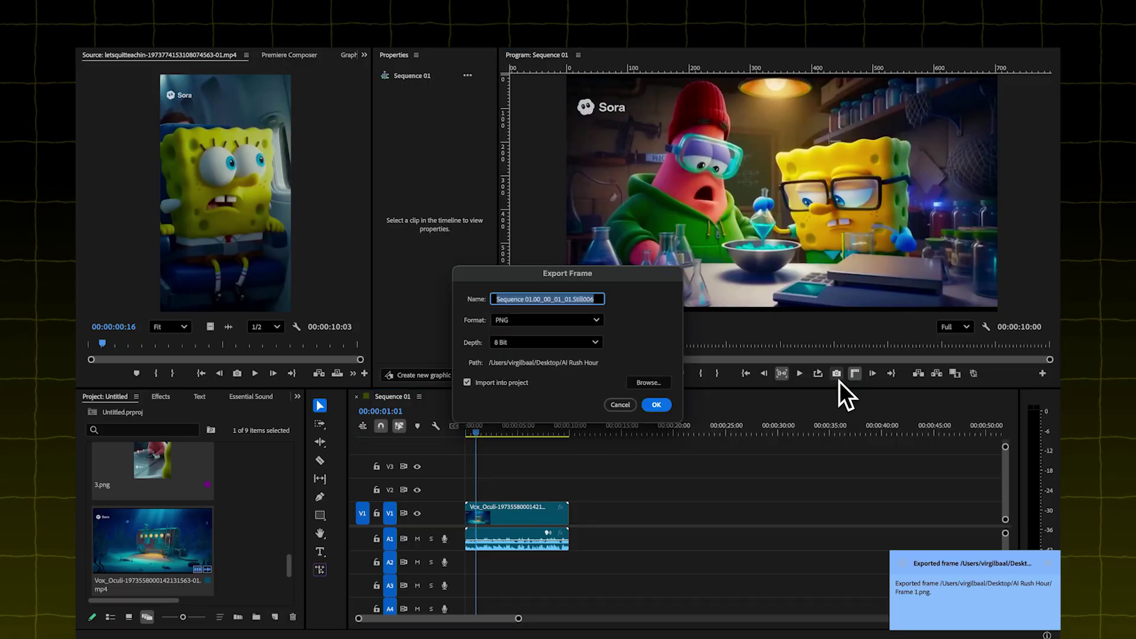
# Step: Export the current frame as a PNG named 'Frame 2' and move the playhead to 00:00:03:00
pyautogui.write('Frame 2')
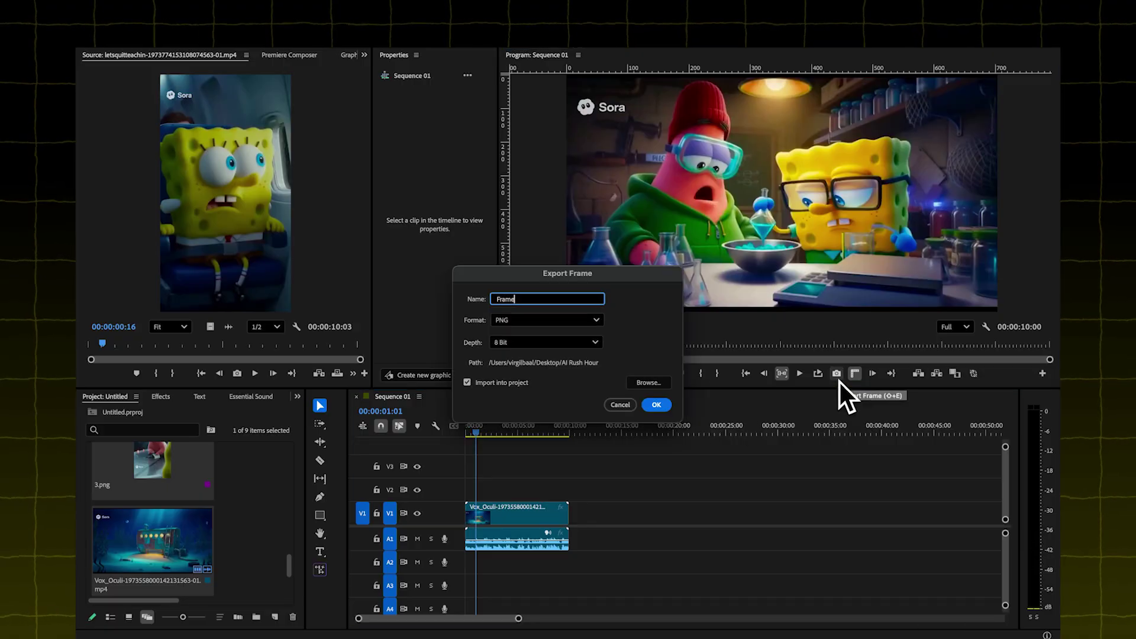
pyautogui.click(657, 405)
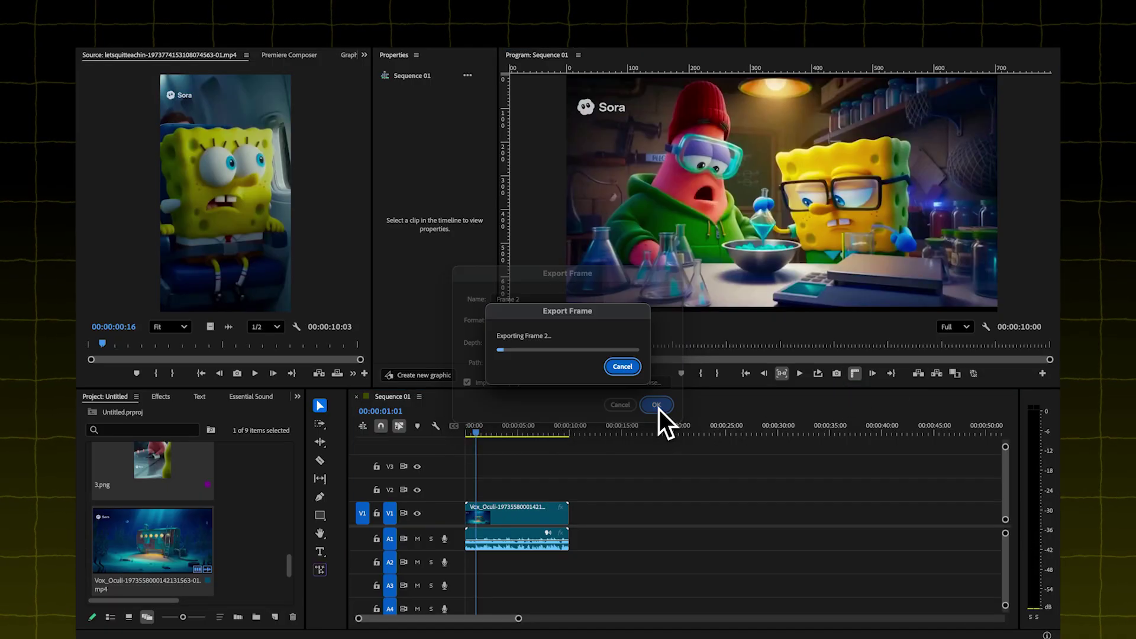
pyautogui.moveTo(489, 428); pyautogui.dragTo(500, 428)
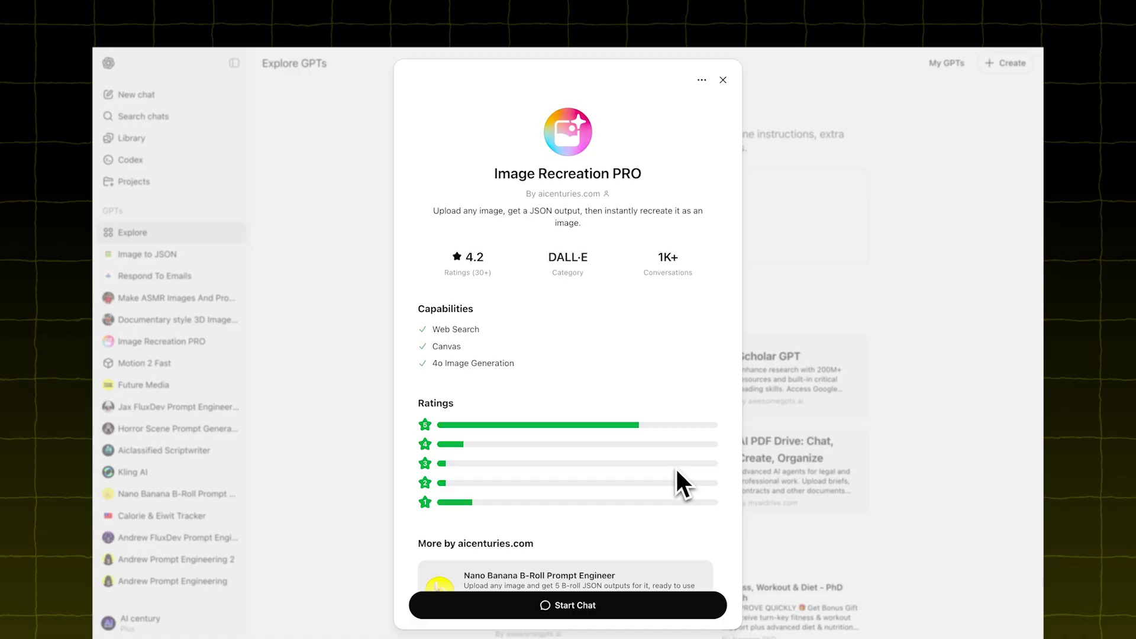
# Step: Start an Image Recreation PRO chat and copy its JSON description of the lab frame
pyautogui.scroll(-2, 676, 467)
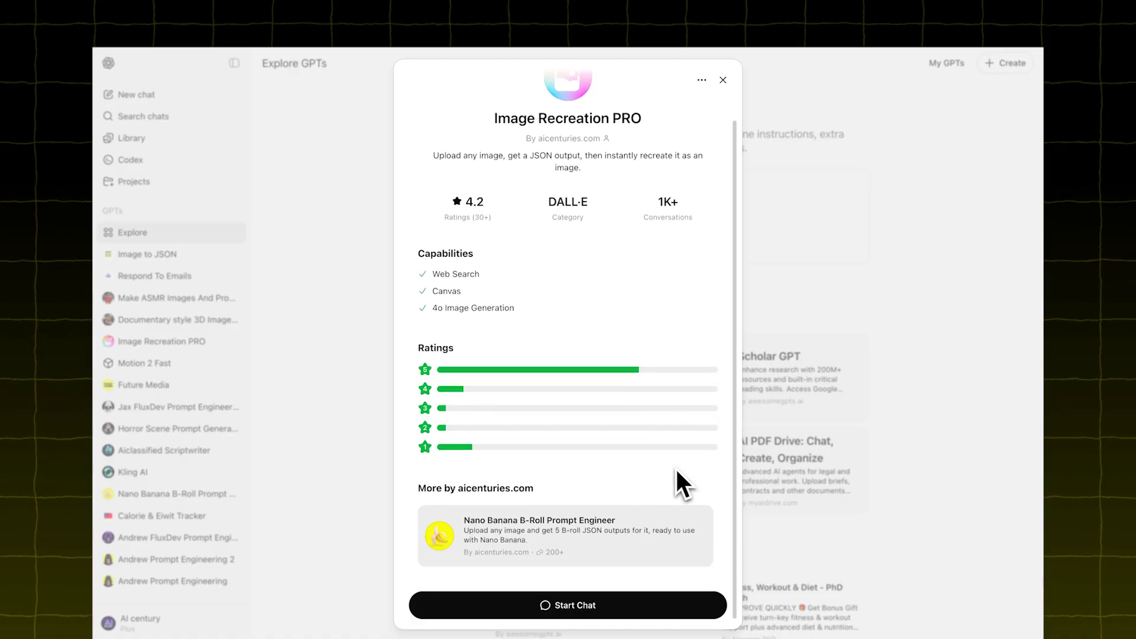
pyautogui.click(630, 606)
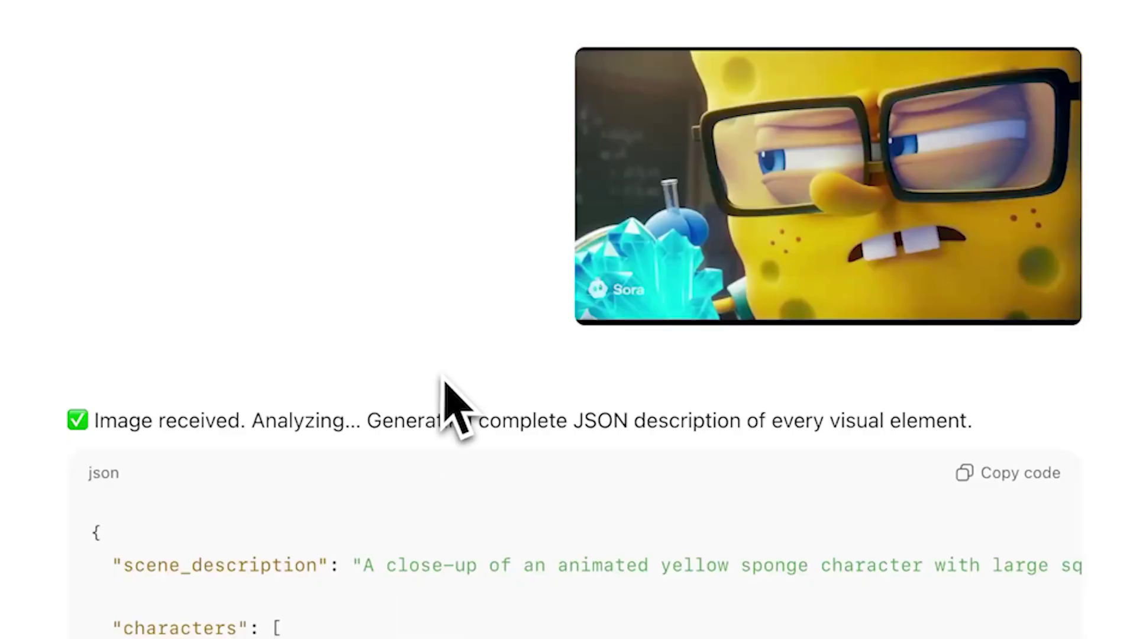
pyautogui.click(970, 474)
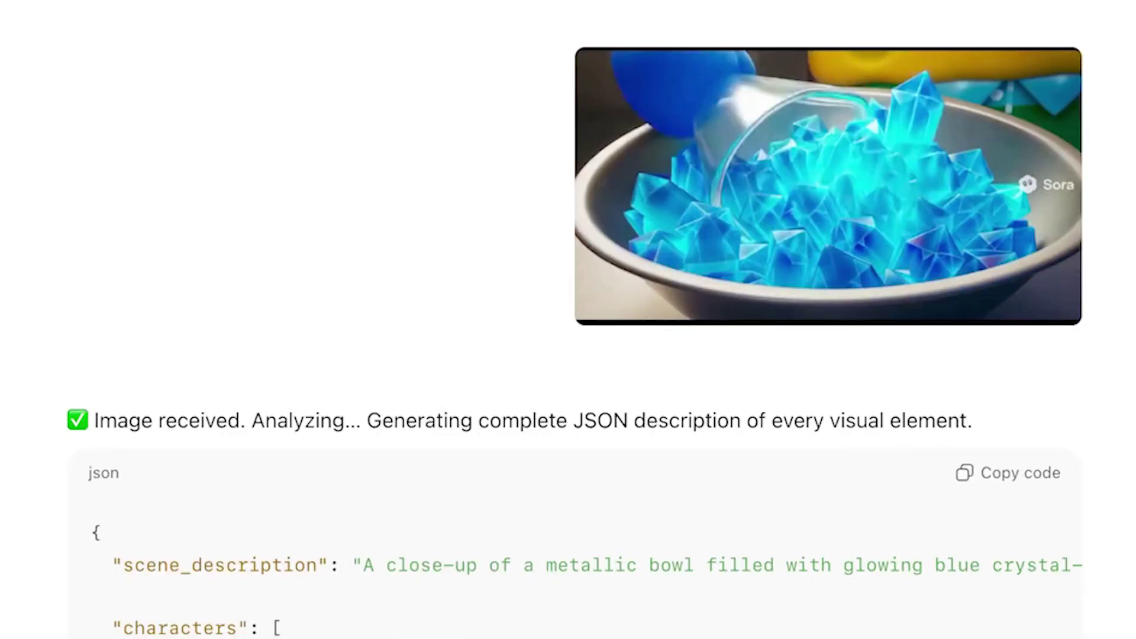
pyautogui.click(971, 477)
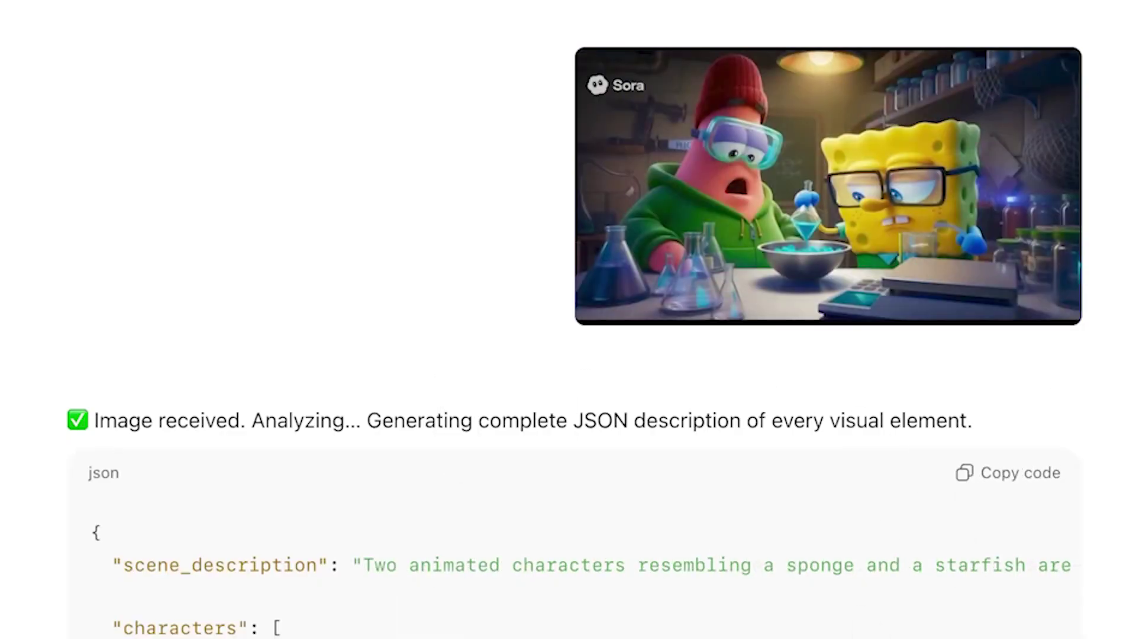
pyautogui.click(977, 476)
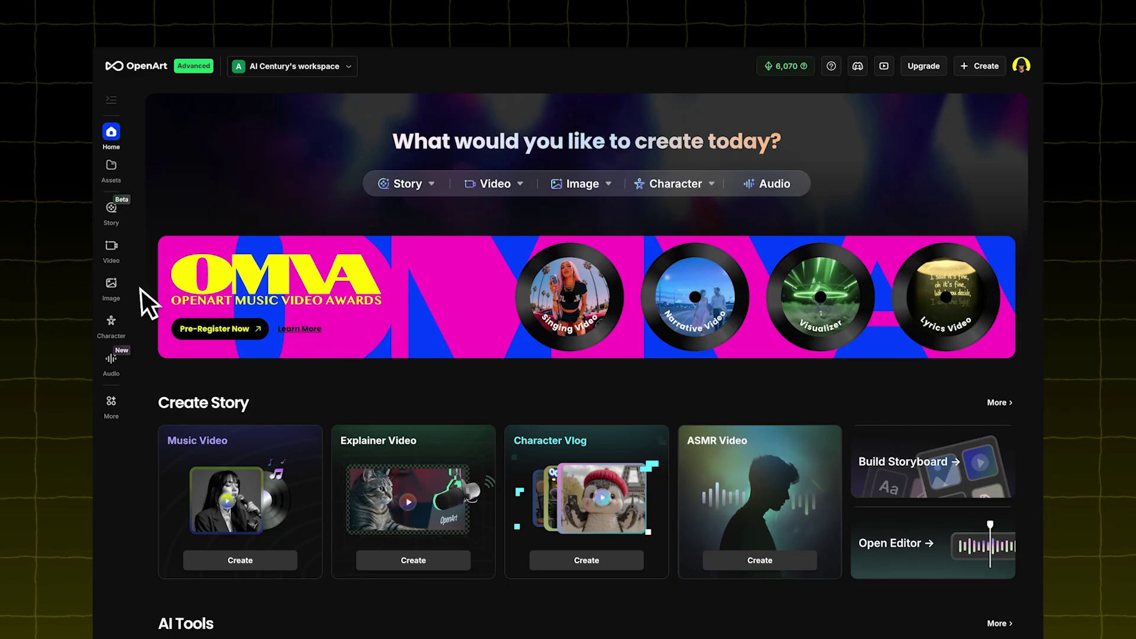
# Step: Set up Imagen 3 at 16:9 with the pasted JSON prompt and 4 images
pyautogui.click(115, 288)
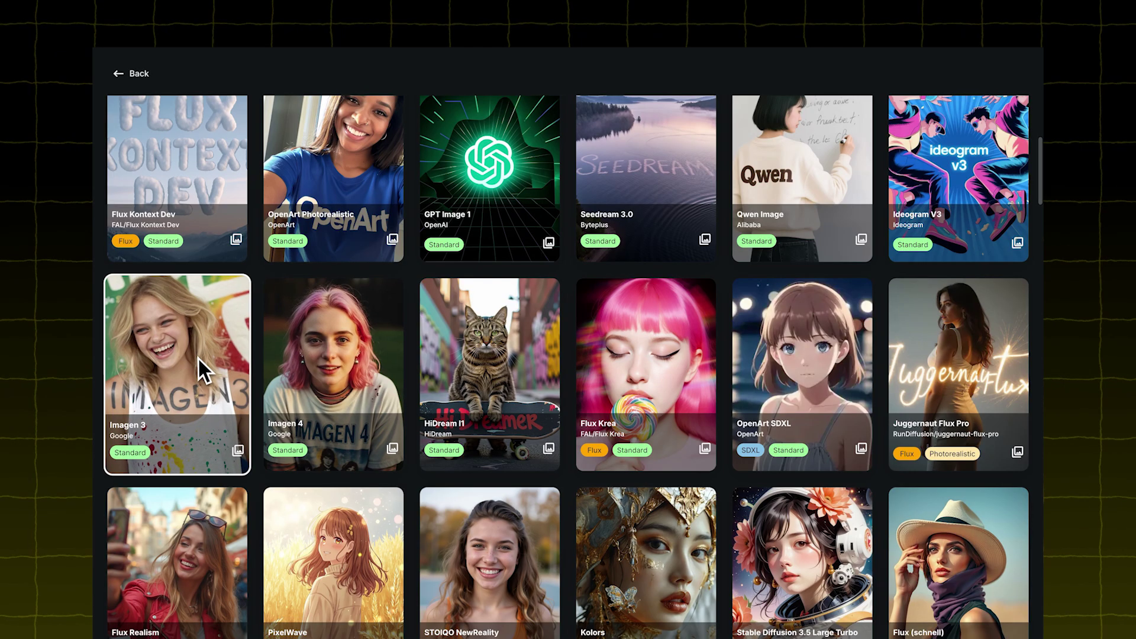
pyautogui.click(199, 360)
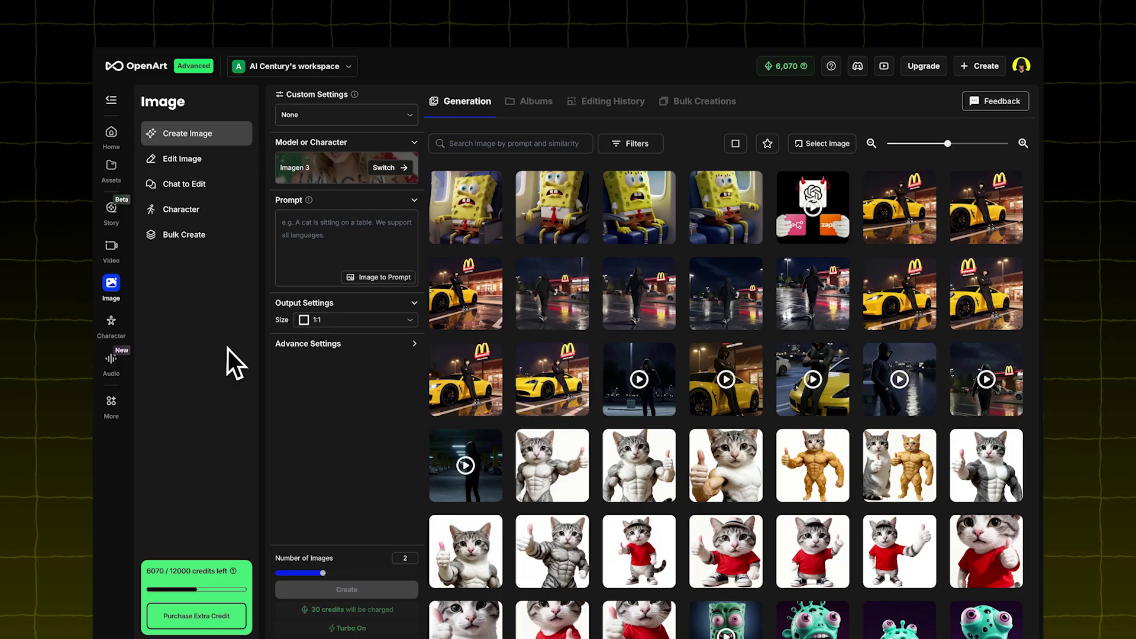
pyautogui.click(319, 324)
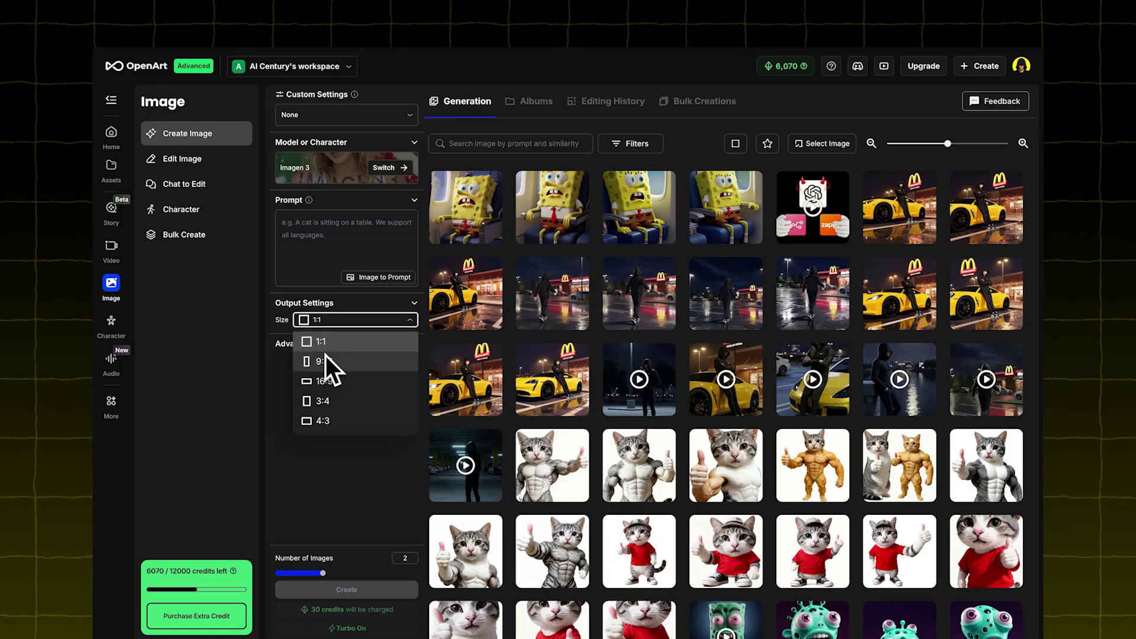
pyautogui.click(323, 381)
pyautogui.click(304, 223)
pyautogui.hotkey('ctrl', 'v')
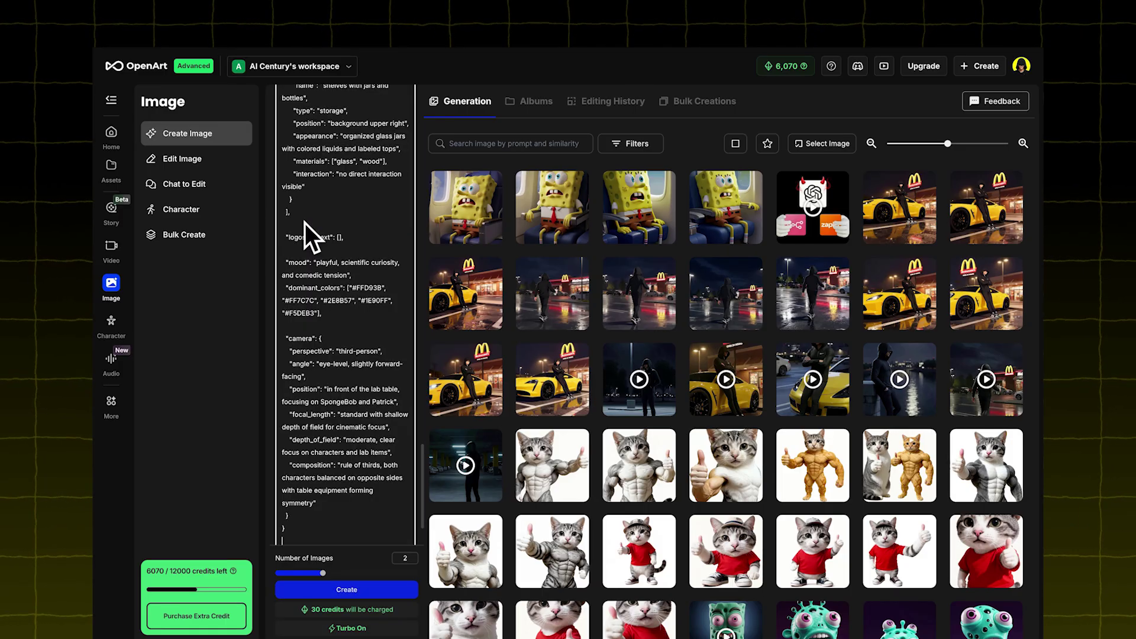
pyautogui.moveTo(329, 574); pyautogui.dragTo(405, 572)
# Step: Review the generated lab images and the glasses-wearing SpongeBob variations
pyautogui.click(380, 586)
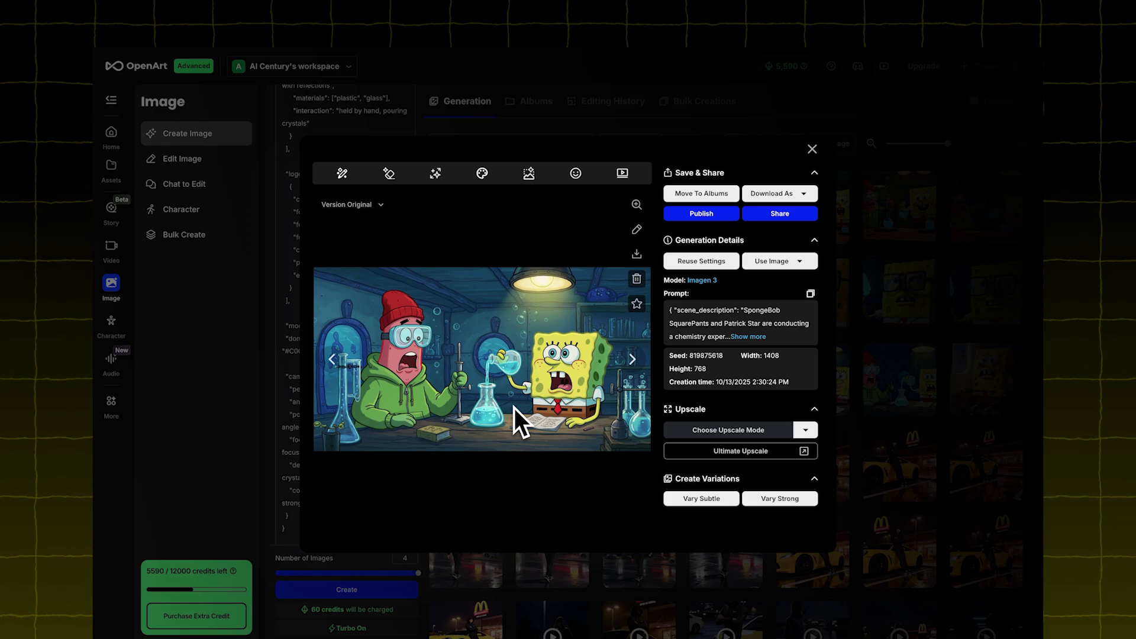
pyautogui.click(336, 361)
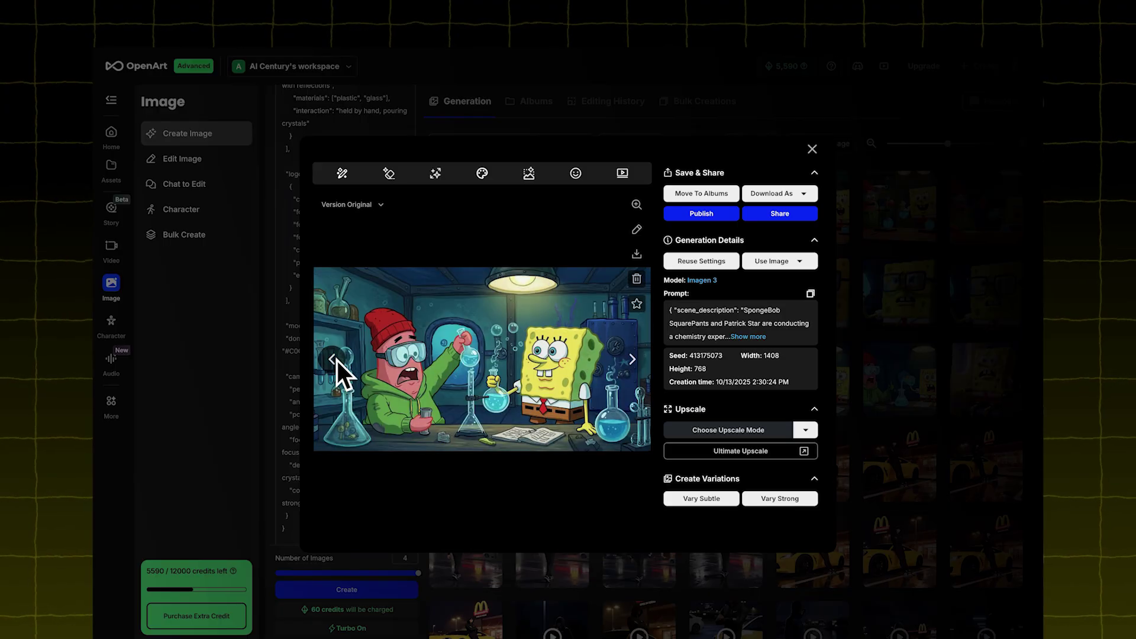
pyautogui.click(809, 150)
pyautogui.click(538, 379)
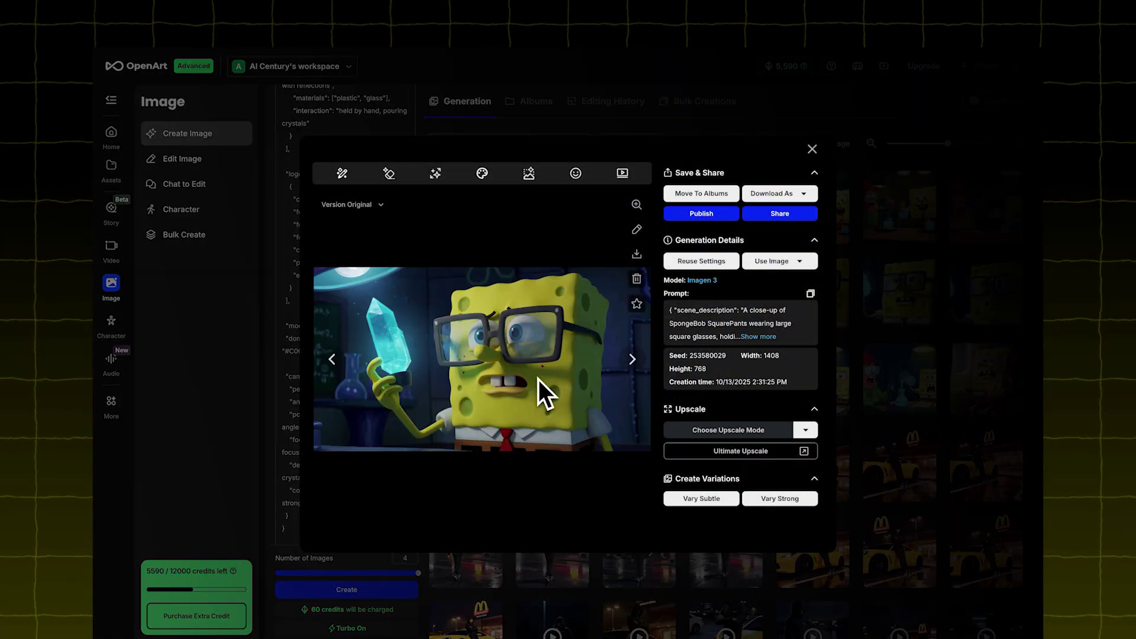
pyautogui.click(338, 364)
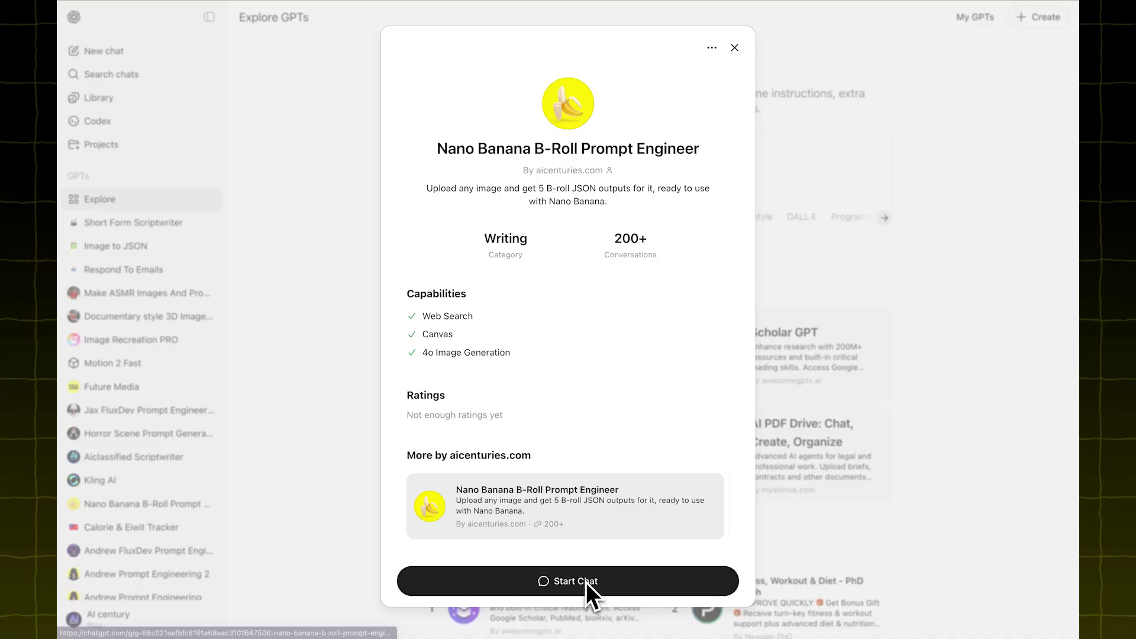
# Step: Chat with Nano Banana B-Roll Prompt Engineer and select the first Close-Up Reaction Shot JSON entry
pyautogui.click(585, 582)
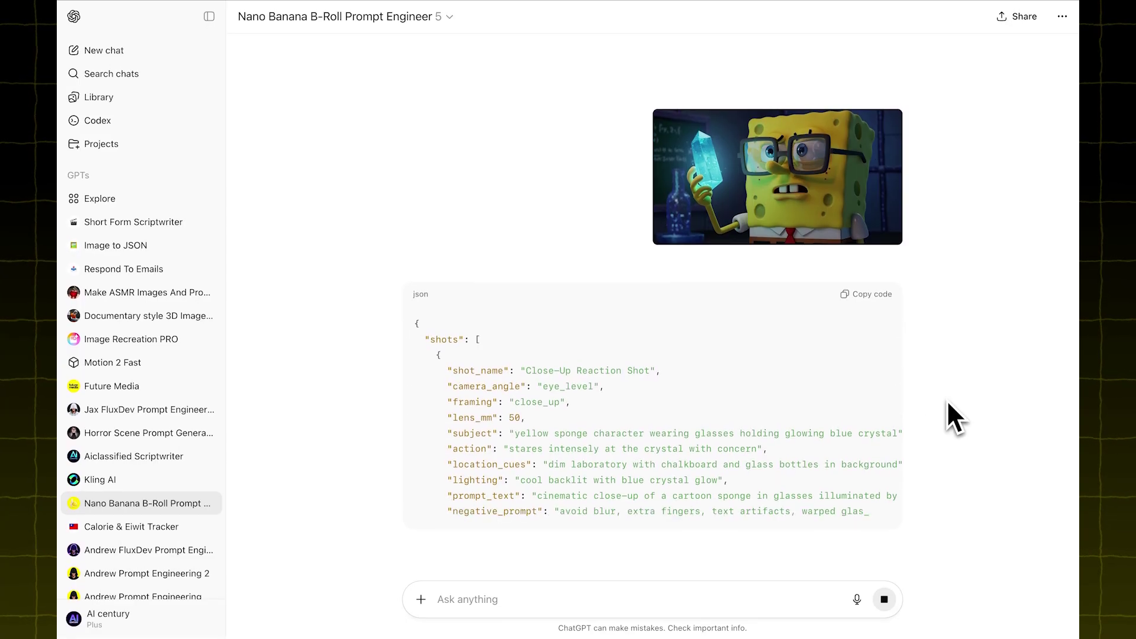
pyautogui.moveTo(452, 491); pyautogui.dragTo(387, 285)
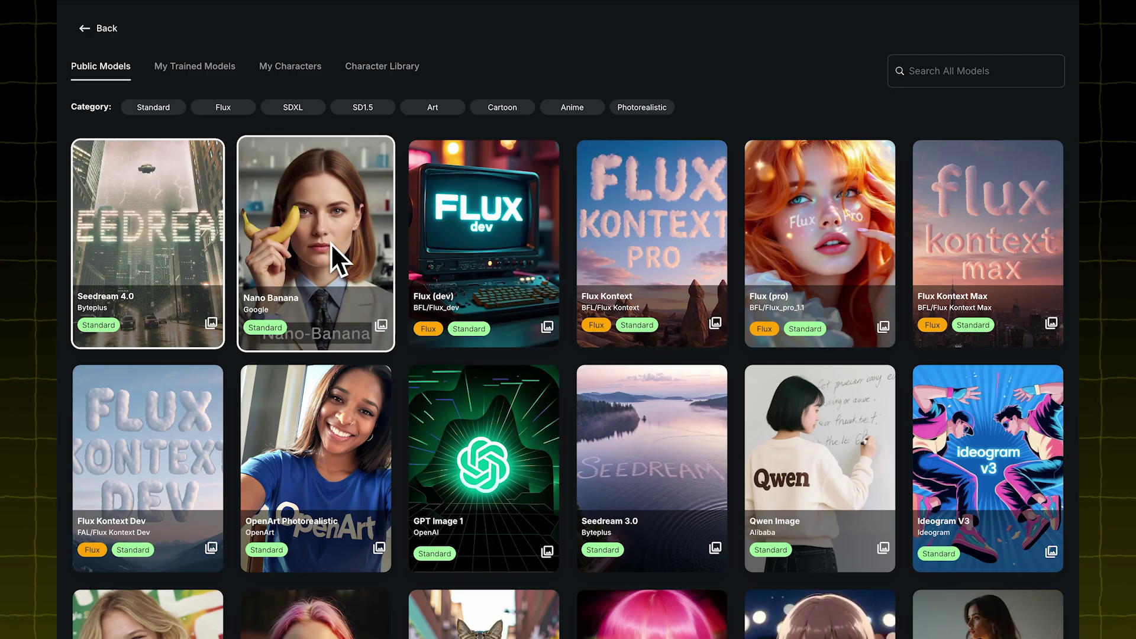
# Step: Set Nano Banana with the pasted shot prompt, Widescreen 16:9 size and 4 images
pyautogui.click(331, 242)
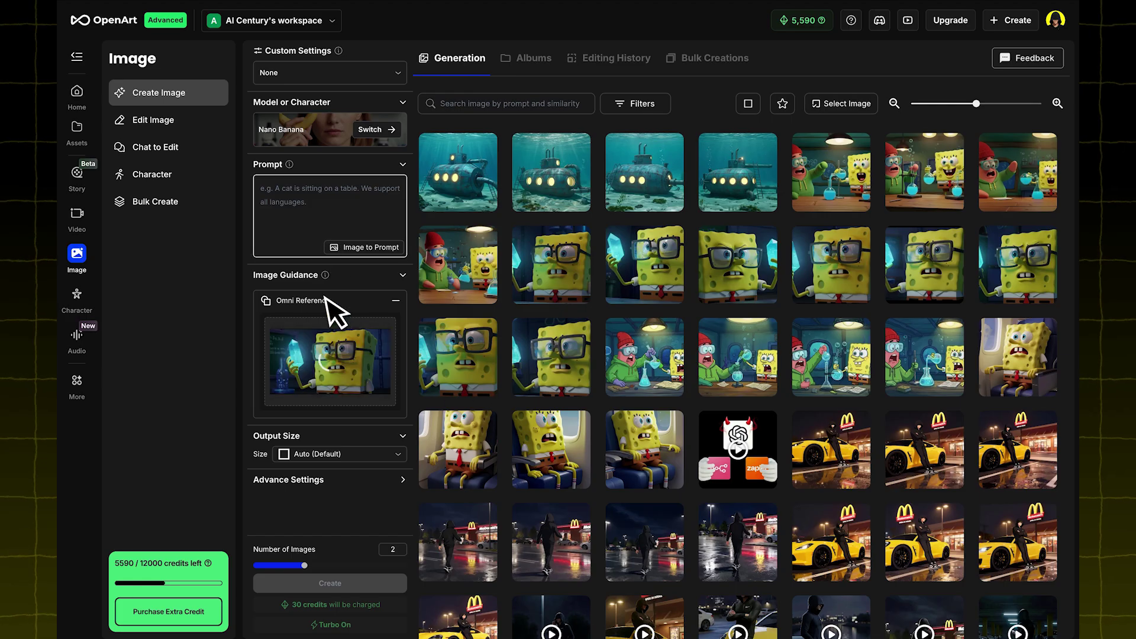
pyautogui.click(278, 198)
pyautogui.hotkey('ctrl', 'v')
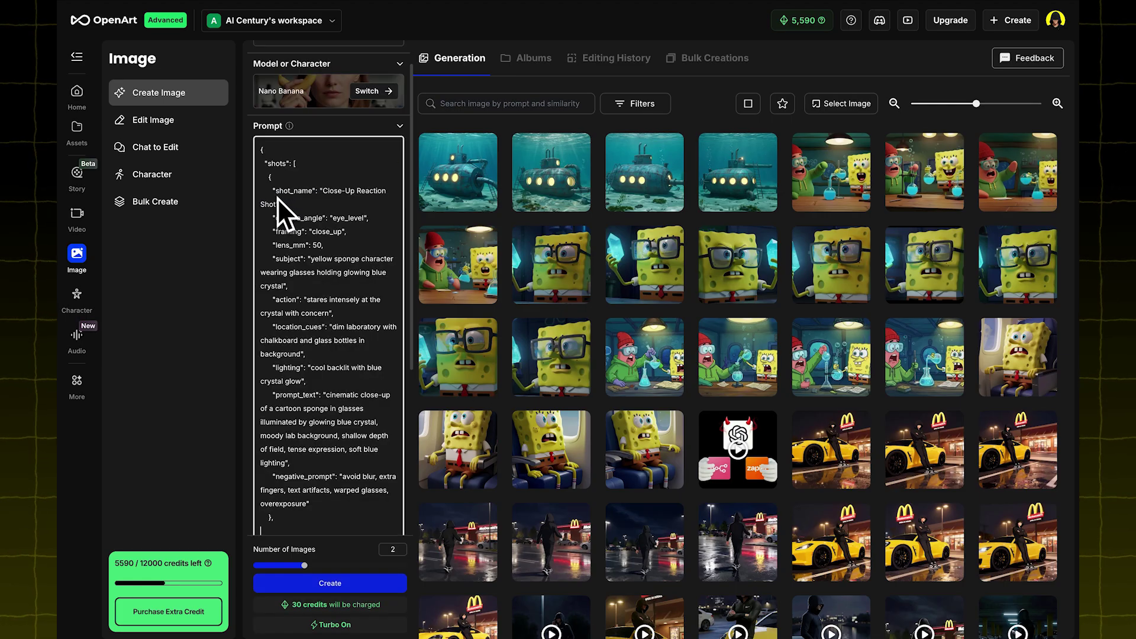
pyautogui.scroll(-5, 277, 199)
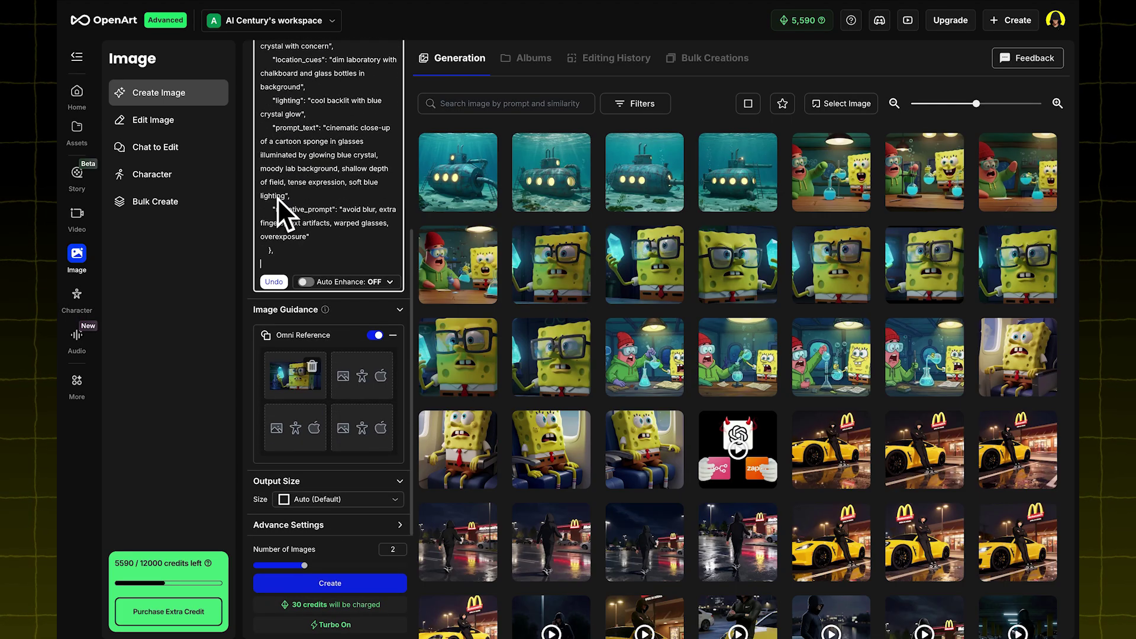
pyautogui.click(338, 500)
pyautogui.click(344, 445)
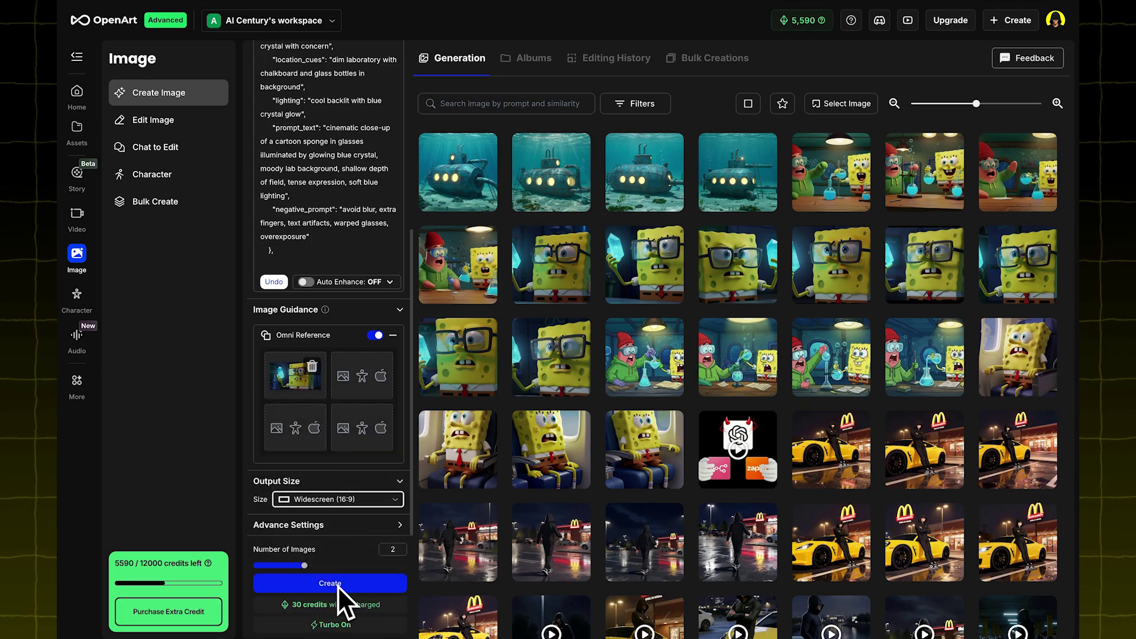
pyautogui.moveTo(304, 566); pyautogui.dragTo(384, 567)
# Step: Generate the images and browse the results, including the Patrick reaction close-up
pyautogui.click(360, 584)
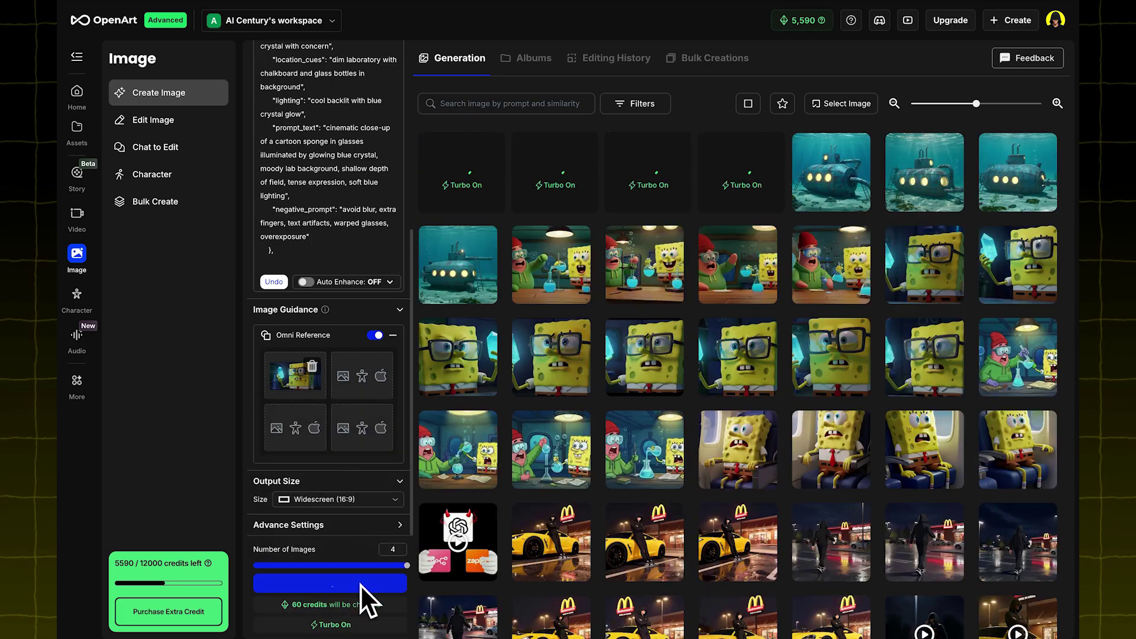
pyautogui.click(636, 332)
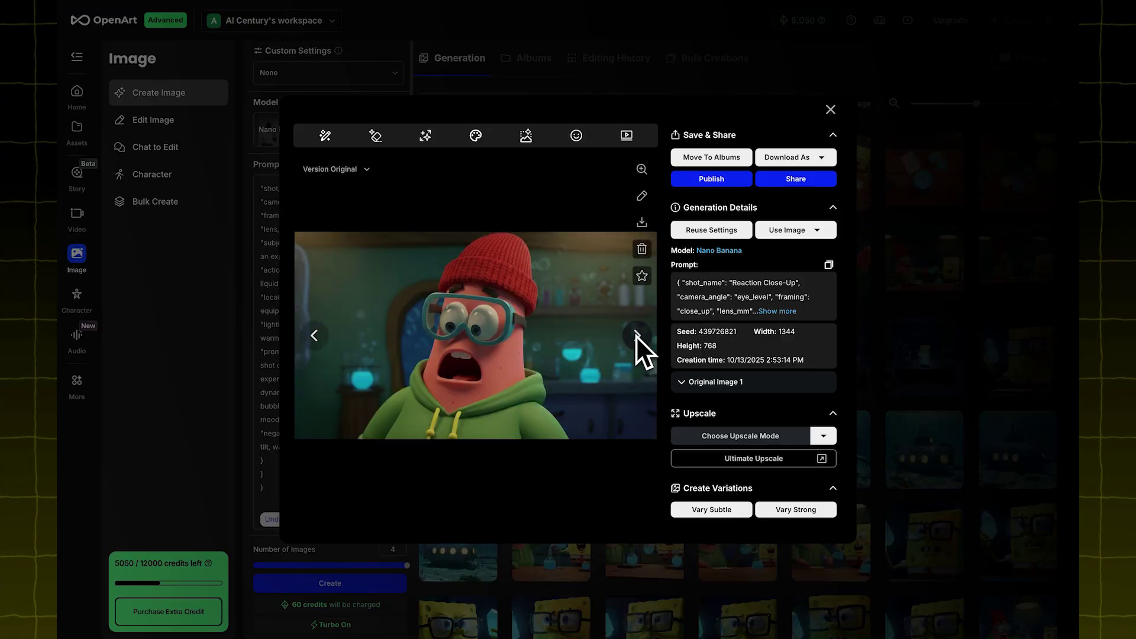
pyautogui.click(635, 335)
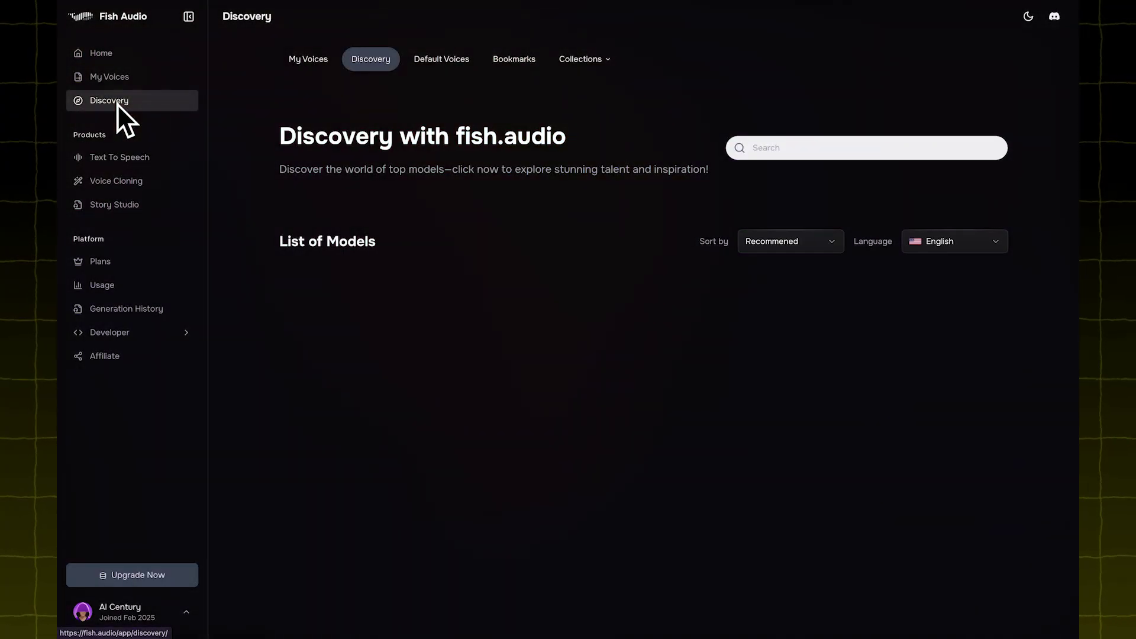
# Step: Find the Patrick Star voice by searching 'patrick' and paste the Patrick dialogue into Text to Speech
pyautogui.click(895, 152)
pyautogui.write('spongebo')
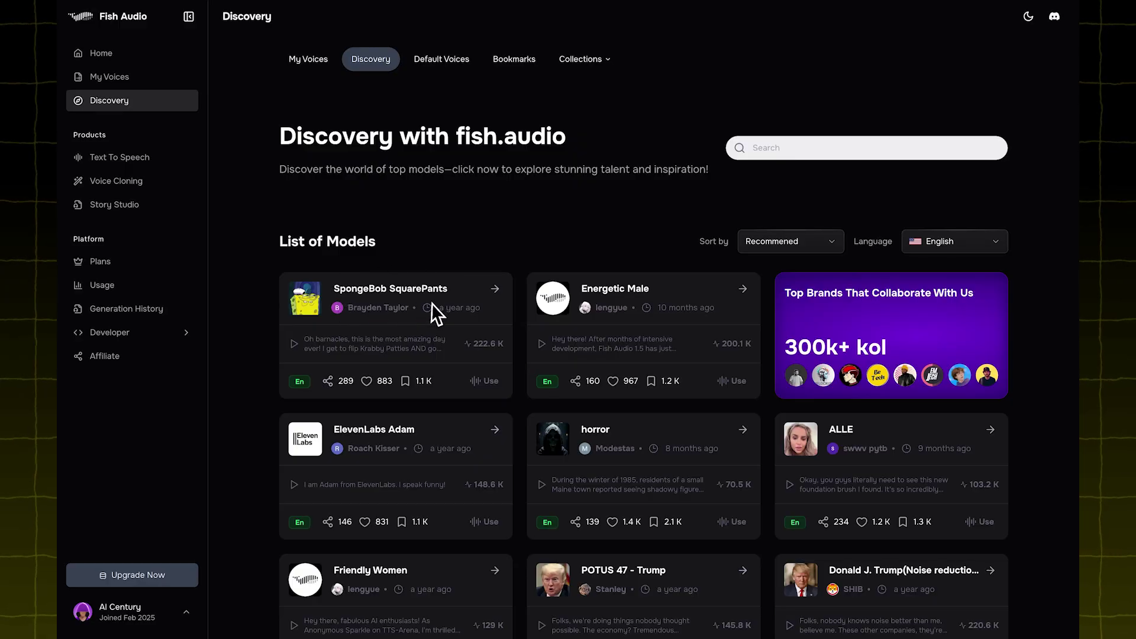
pyautogui.click(895, 151)
pyautogui.write('patrick')
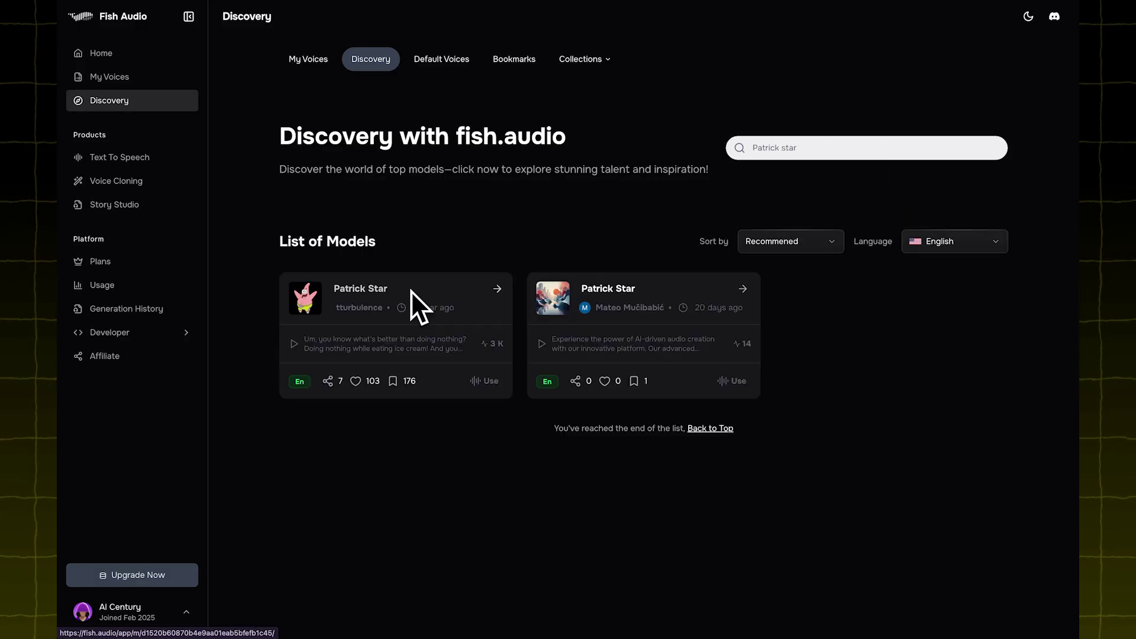
pyautogui.click(357, 292)
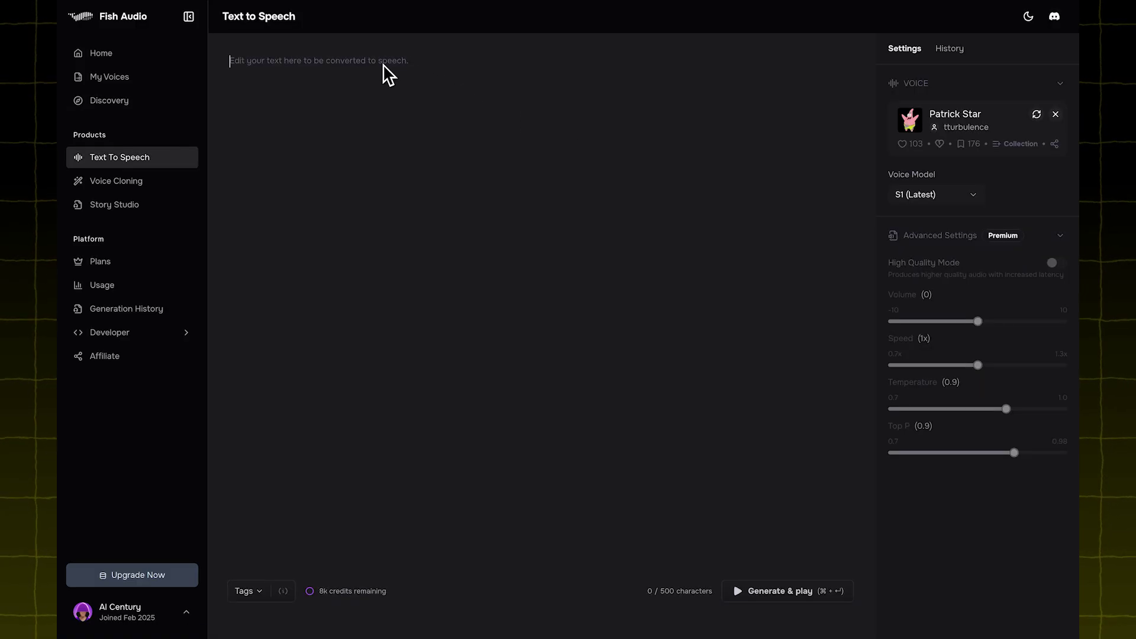
pyautogui.rightClick(383, 64)
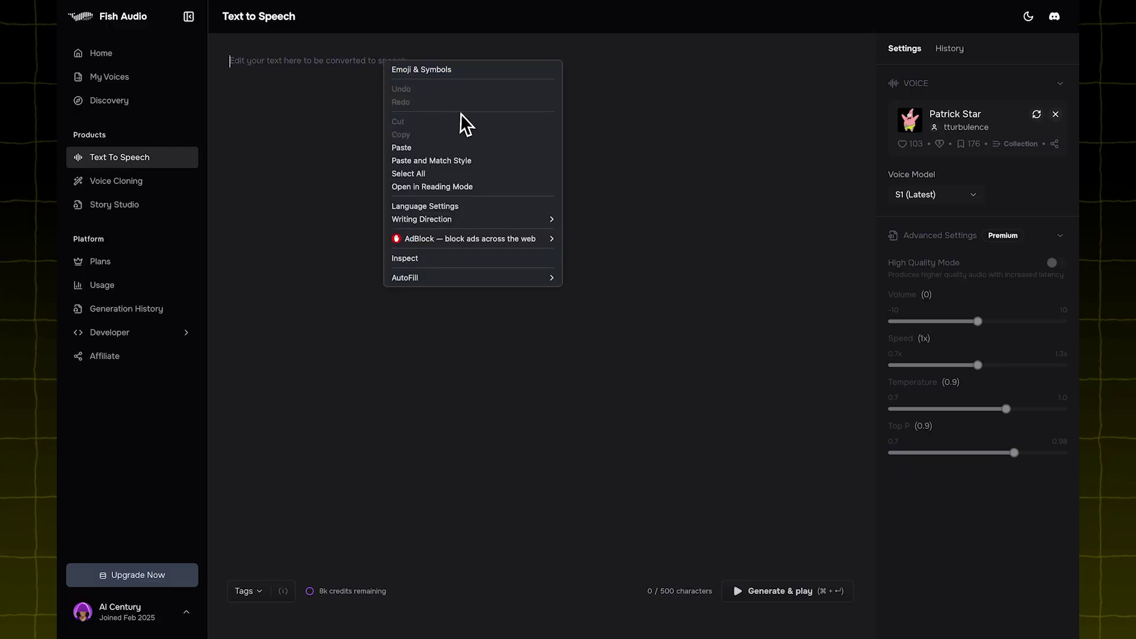
pyautogui.click(442, 152)
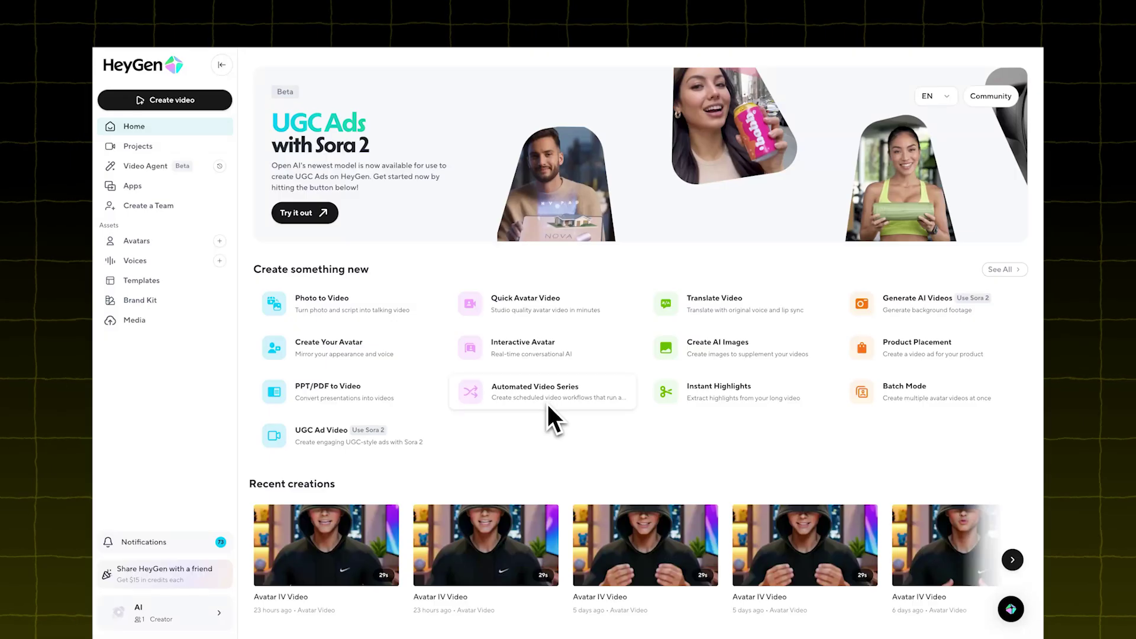
# Step: Generate an Avatar IV Photo to Video driven by the uploaded MP3 voice clip
pyautogui.click(348, 315)
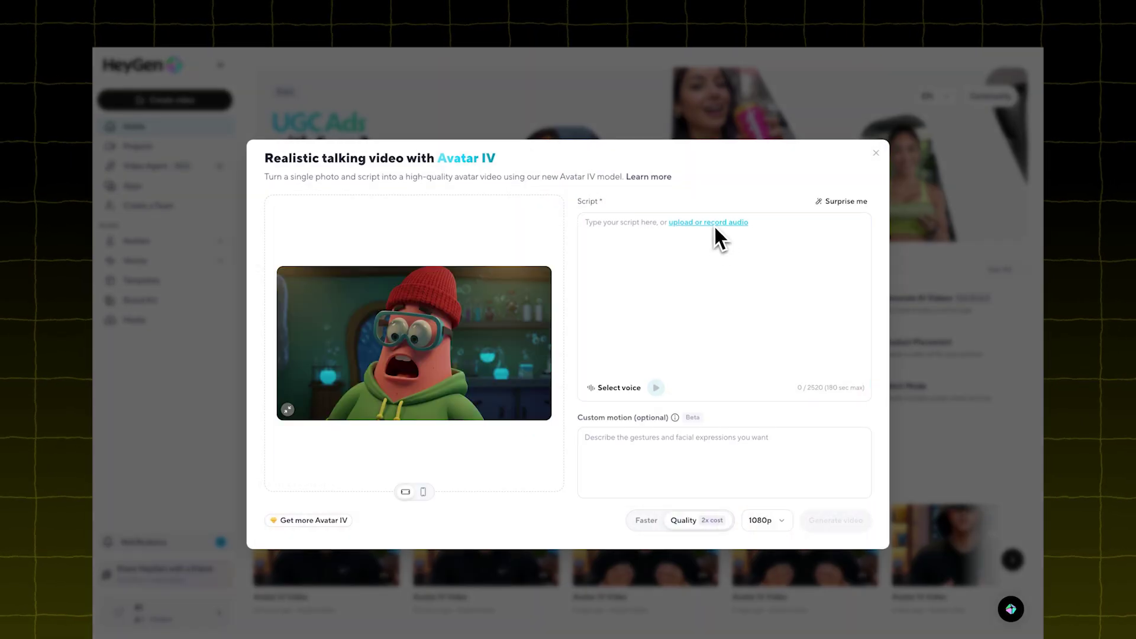
pyautogui.click(712, 223)
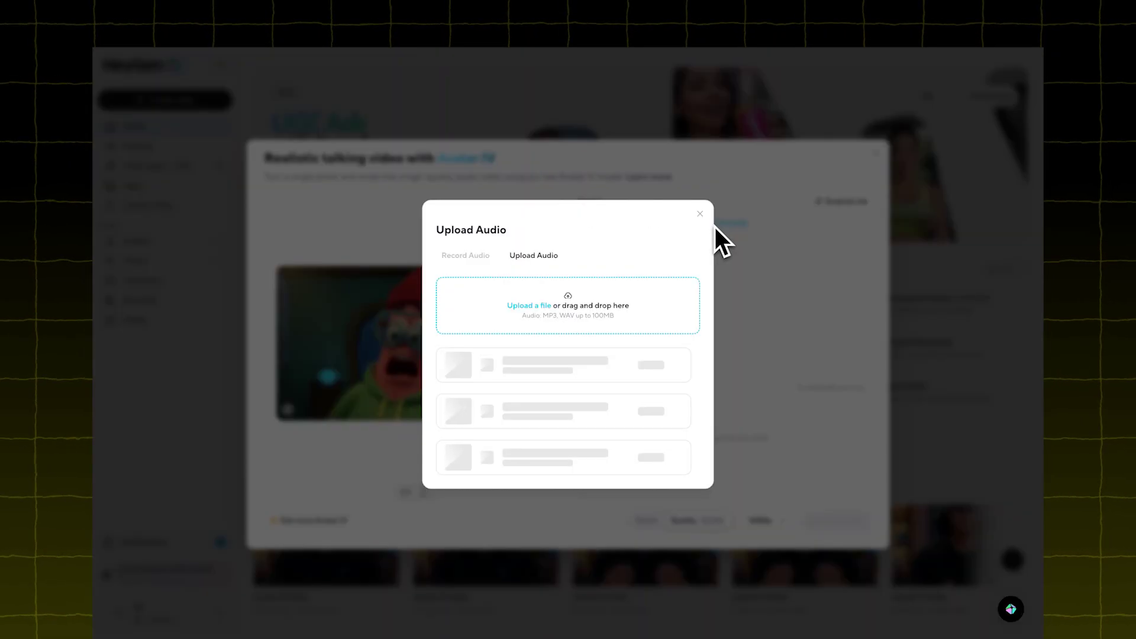
pyautogui.click(543, 302)
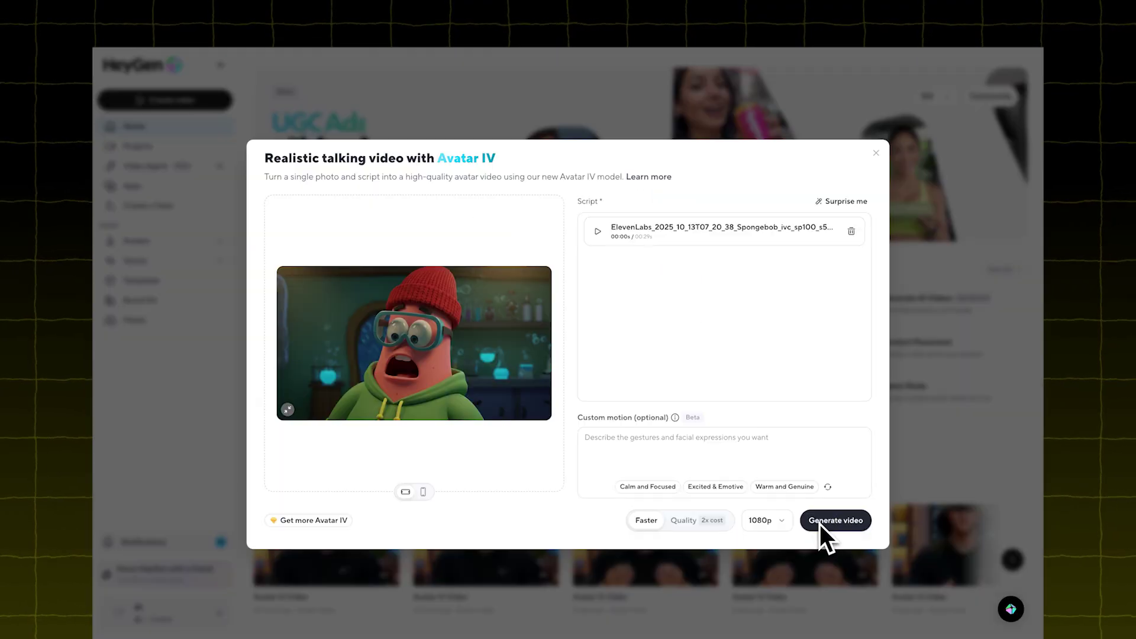
pyautogui.click(820, 524)
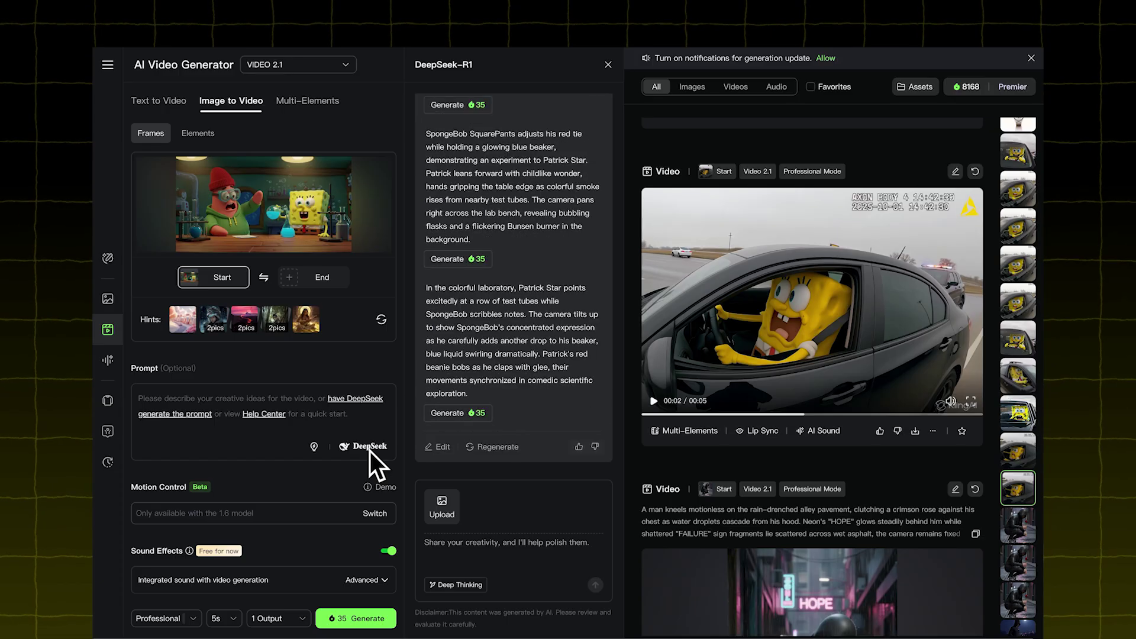
# Step: Fill the prompt with DeepSeek's third suggestion: Patrick pointing at test tubes while SpongeBob takes notes
pyautogui.click(468, 413)
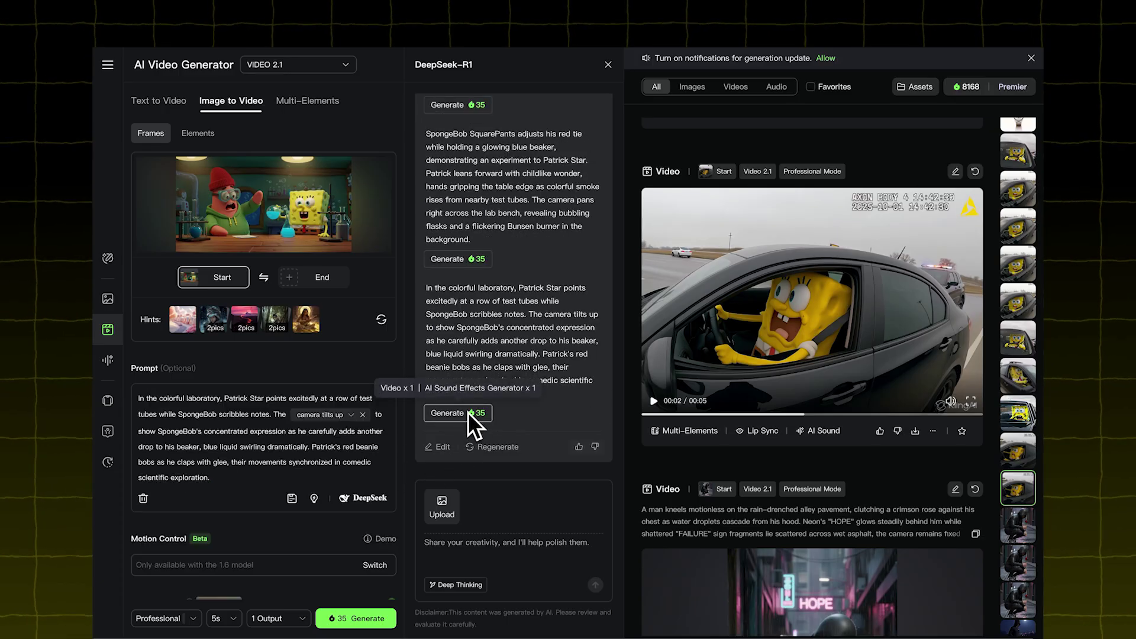